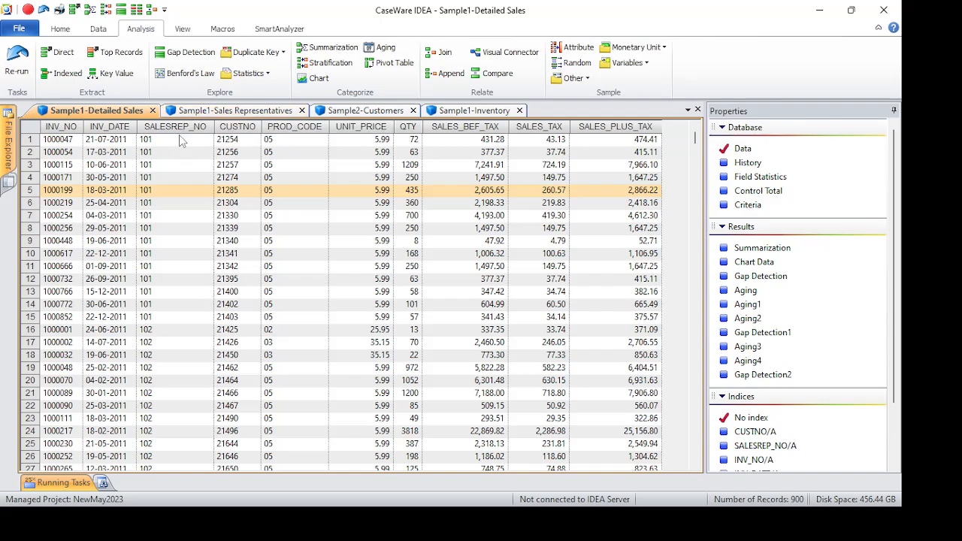
Step: Look through the Sample2-Customers and Sample1-Inventory databases and return to Sample1-Detailed Sales
left_click(361, 111)
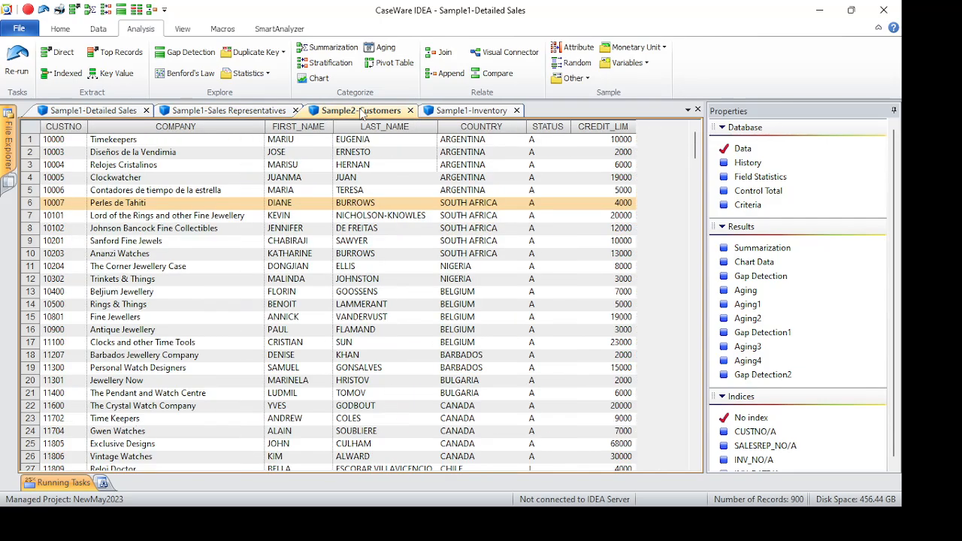
left_click(476, 112)
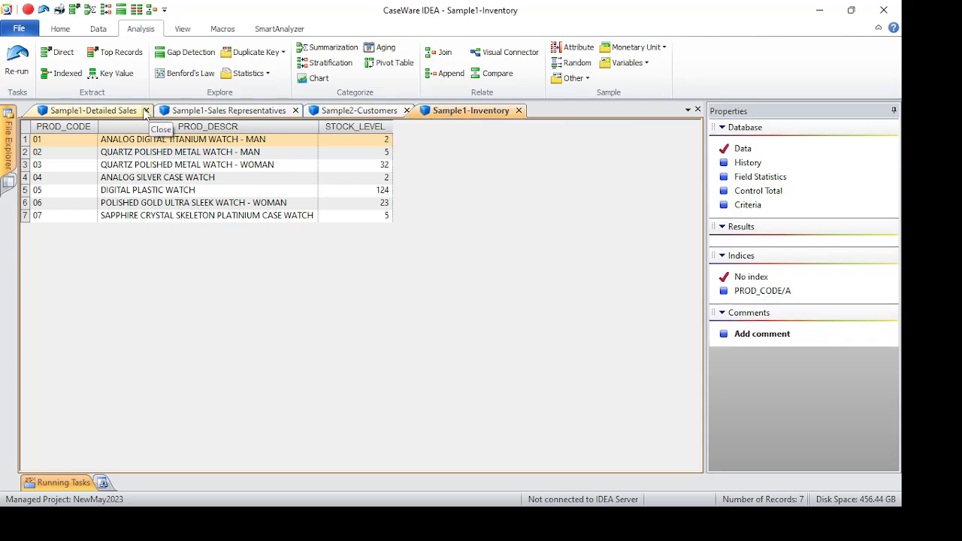
left_click(113, 113)
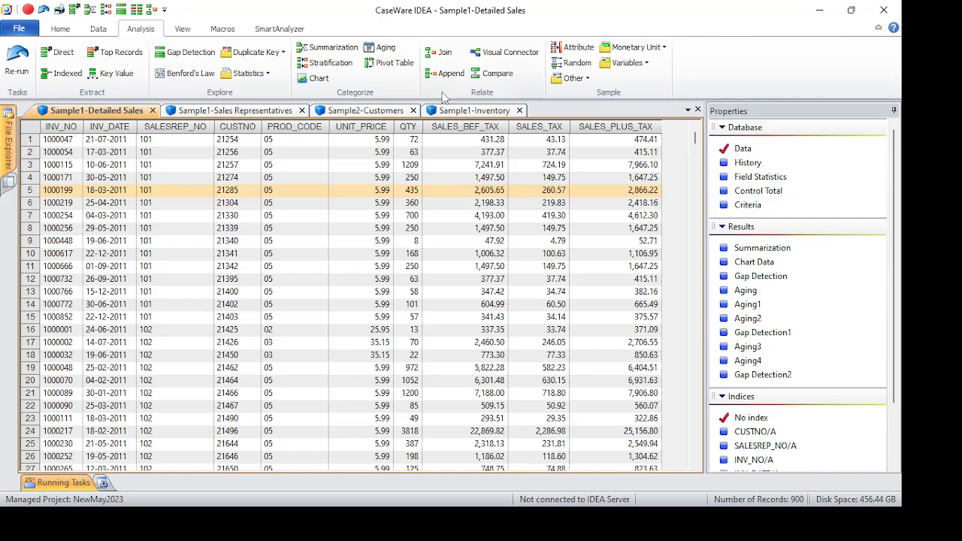
Step: Start a join on Sample1-Detailed Sales, including only INV_NO, INV_DATE, SALESREP_NO, CUSTNO, PROD_CODE and SALES_BEF_TAX from the primary database
left_click(442, 54)
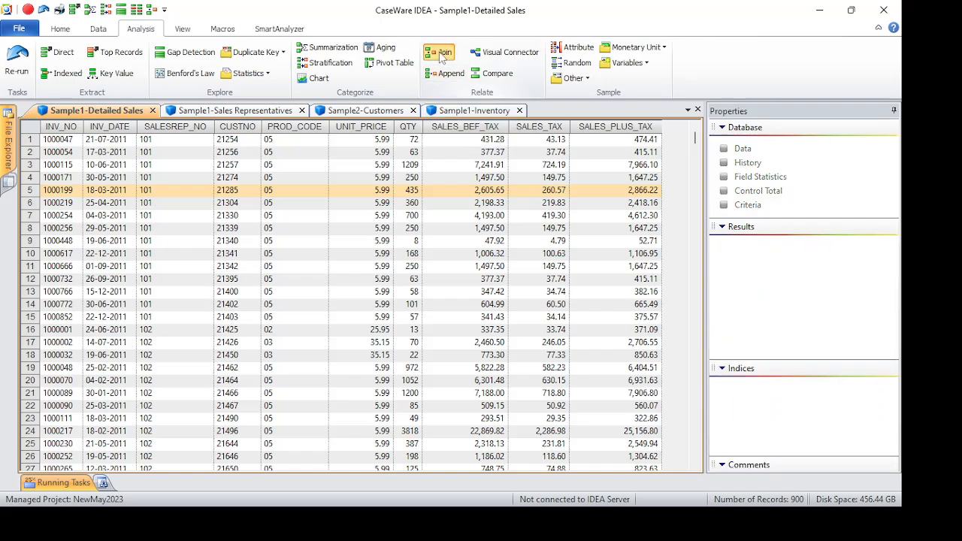
left_click_drag(412, 143, 356, 100)
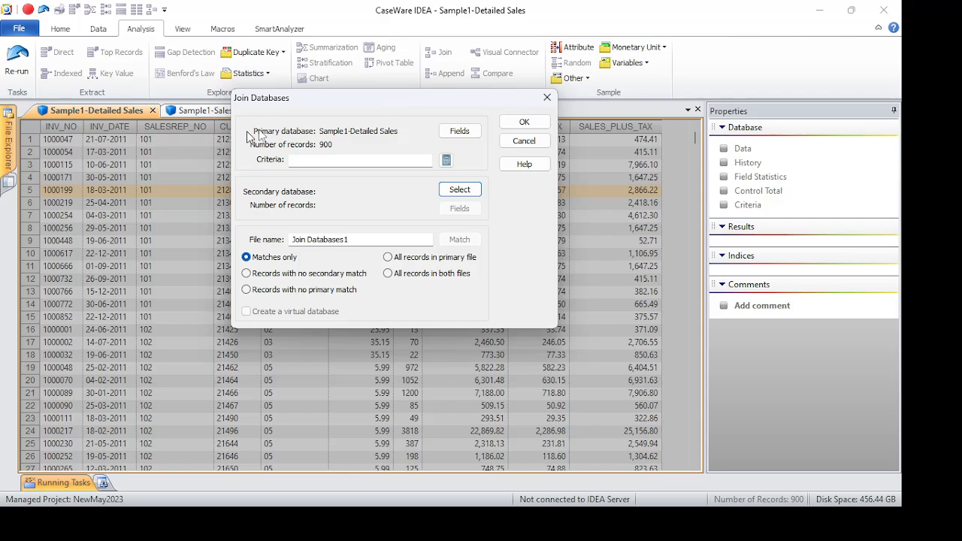
left_click(458, 134)
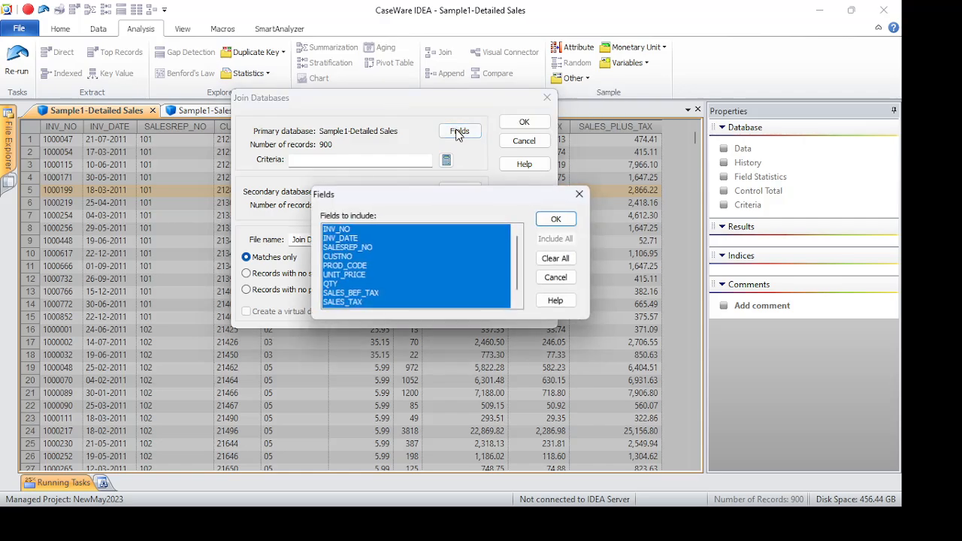
left_click(556, 259)
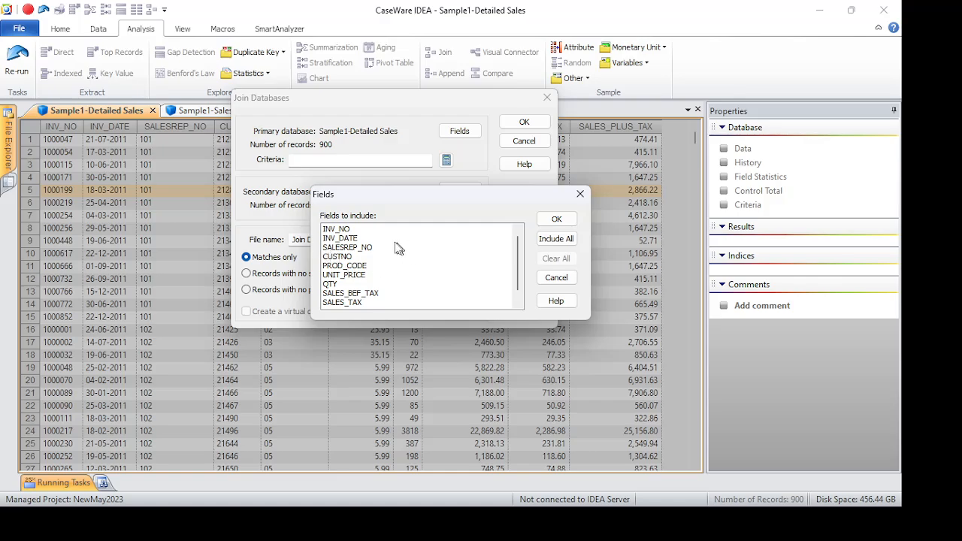
left_click(337, 231)
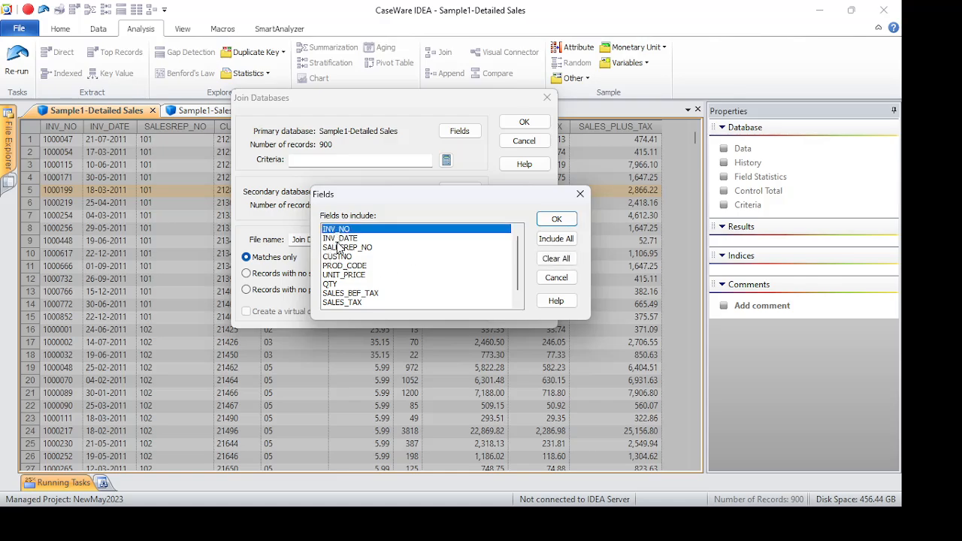
left_click(340, 238)
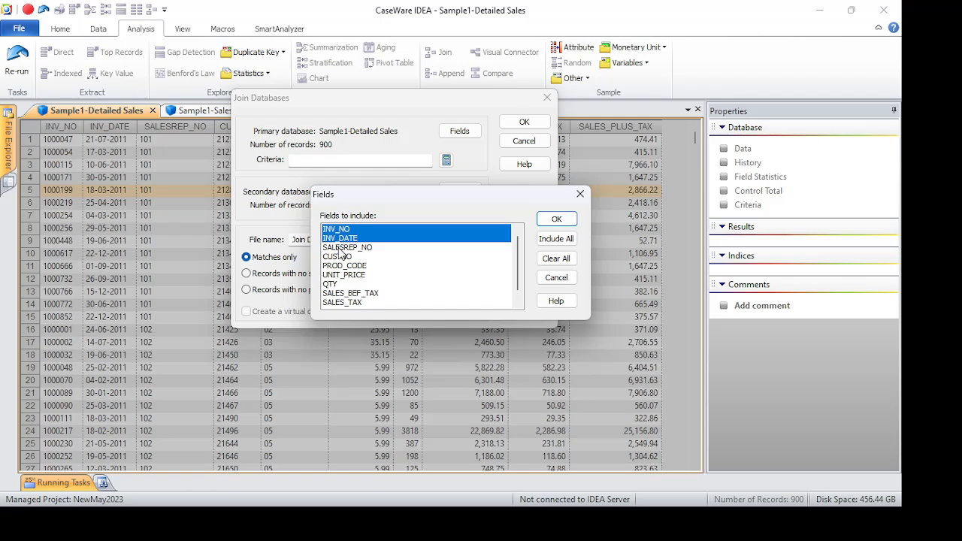
left_click(343, 248)
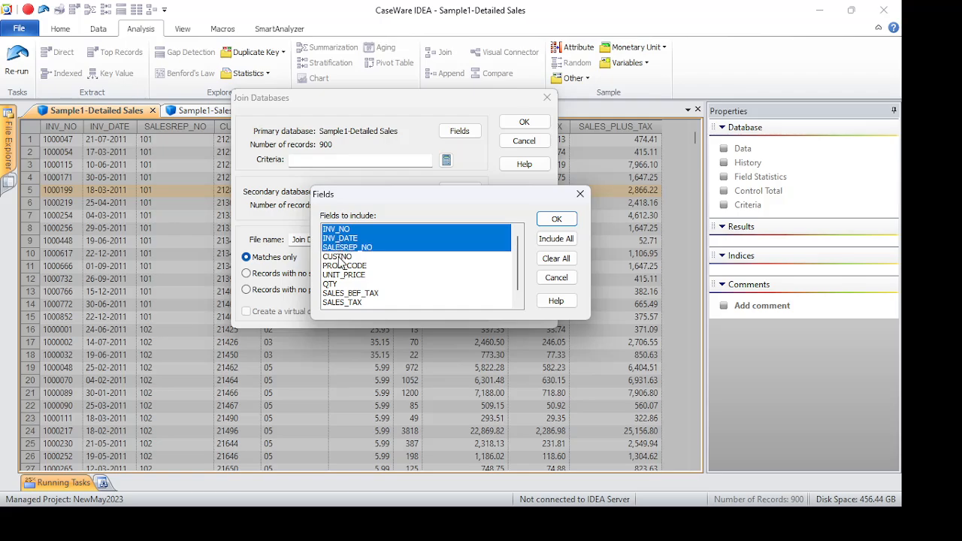
left_click(334, 258)
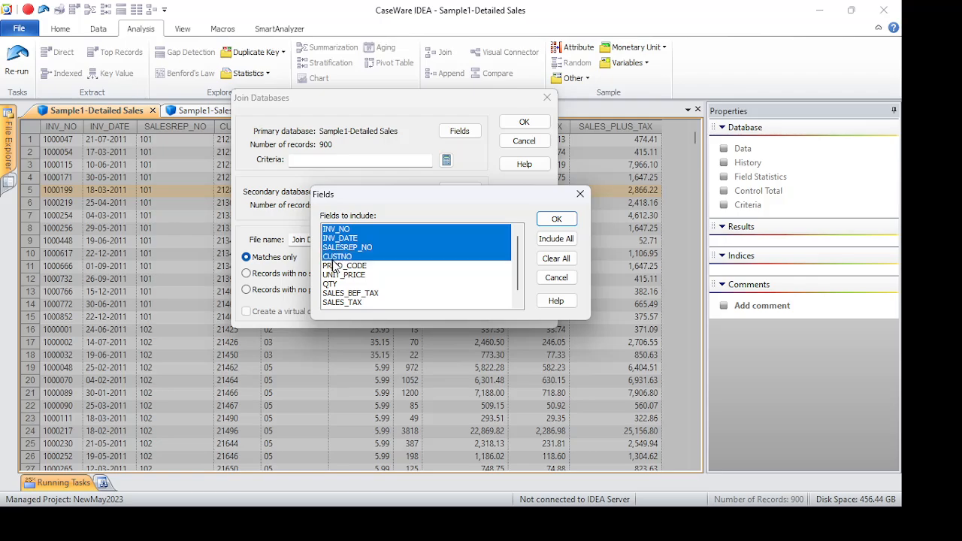
left_click(338, 267)
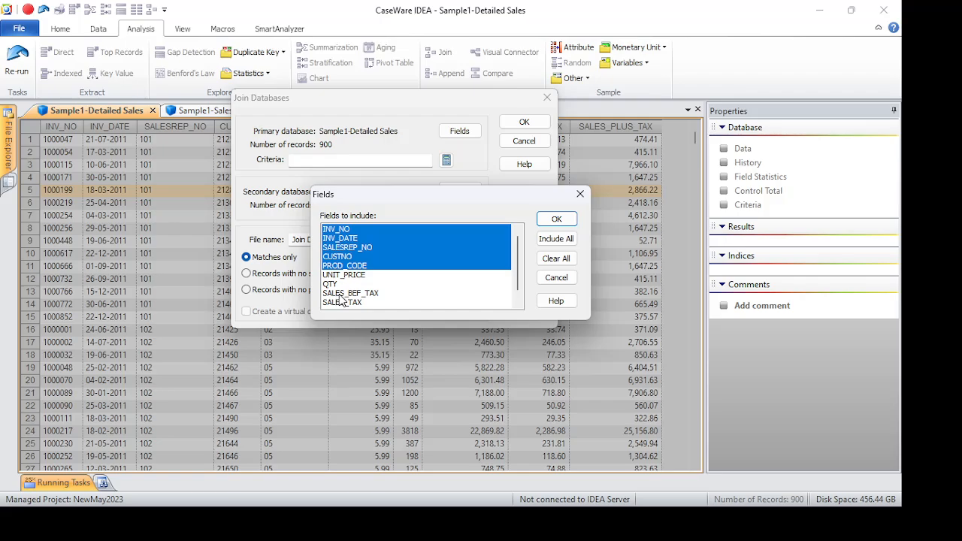
left_click(342, 295)
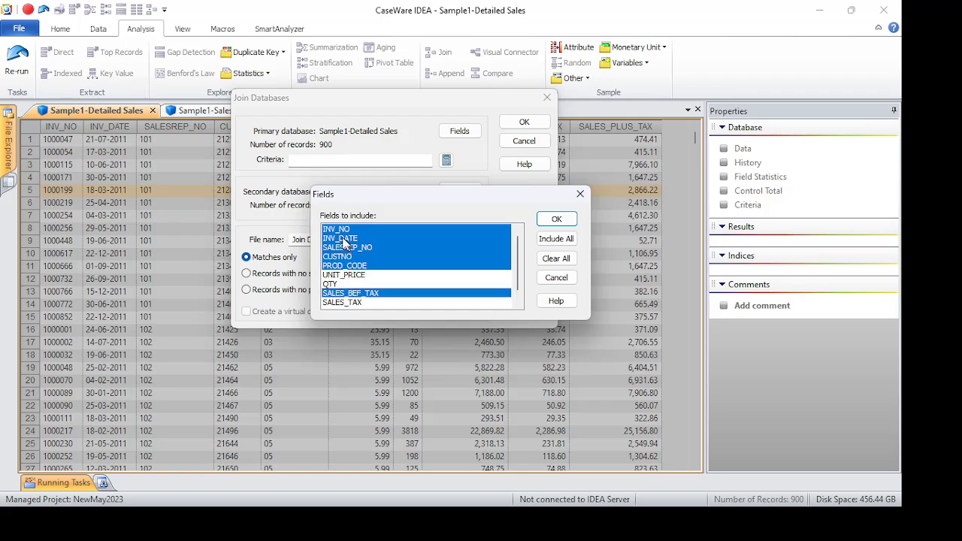
left_click(560, 220)
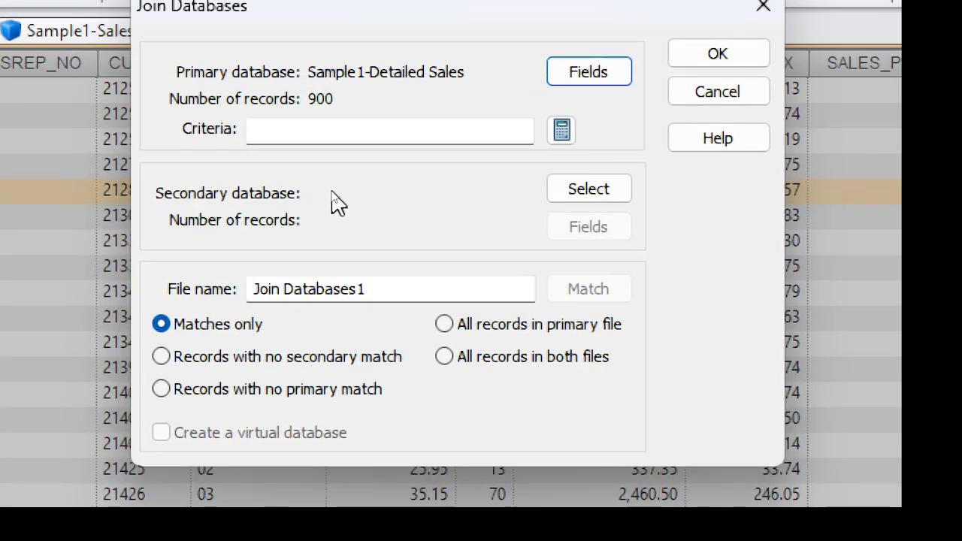
Step: Choose Sample-Customers as the secondary database of the join
left_click(590, 189)
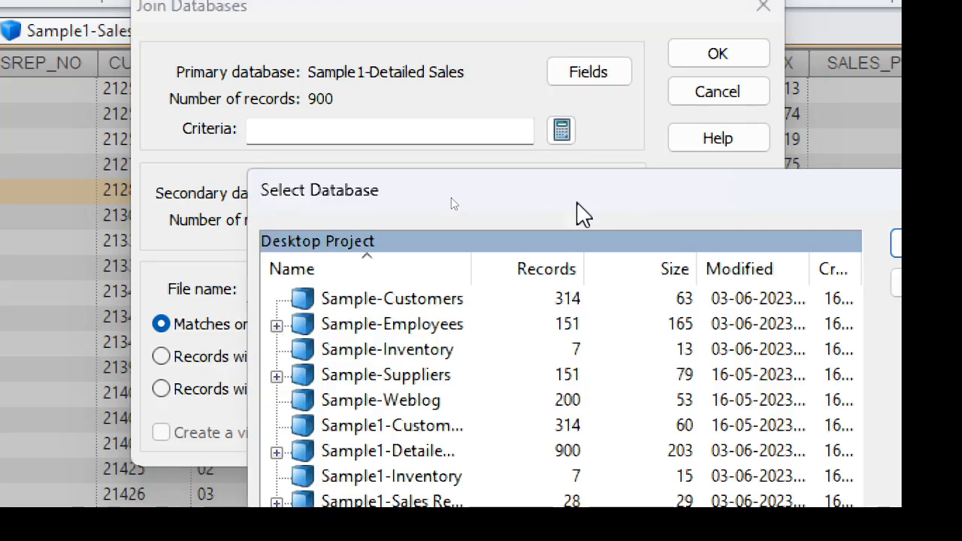
left_click_drag(555, 203, 517, 0)
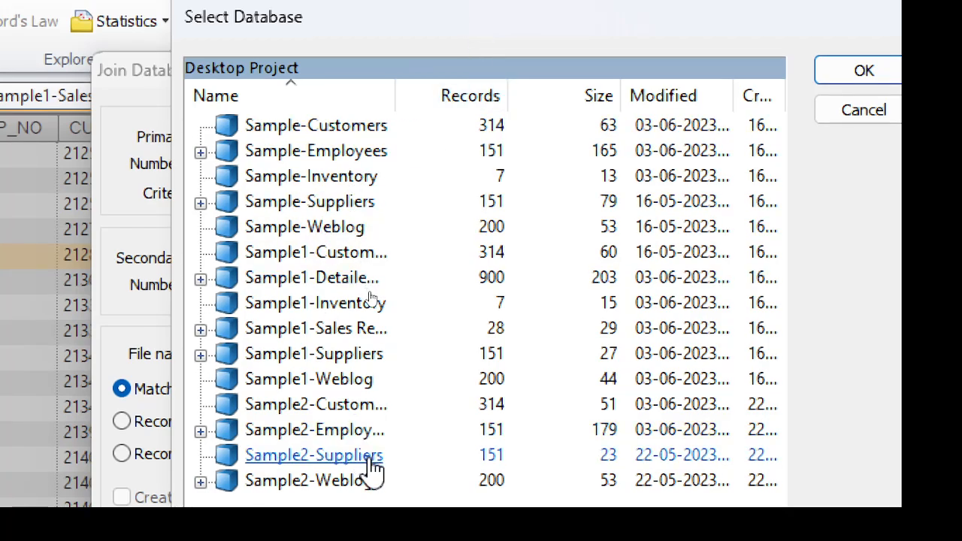
left_click_drag(397, 95, 550, 96)
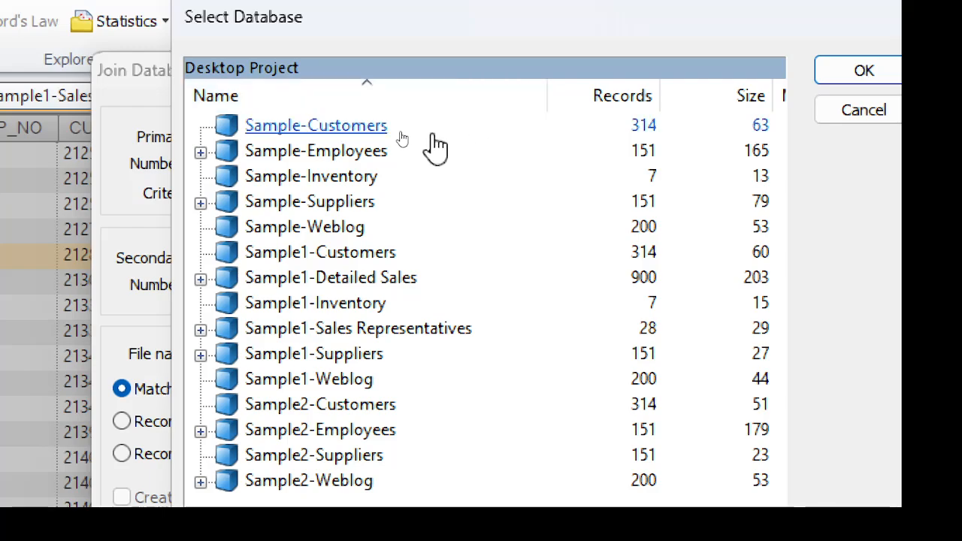
double_click(355, 129)
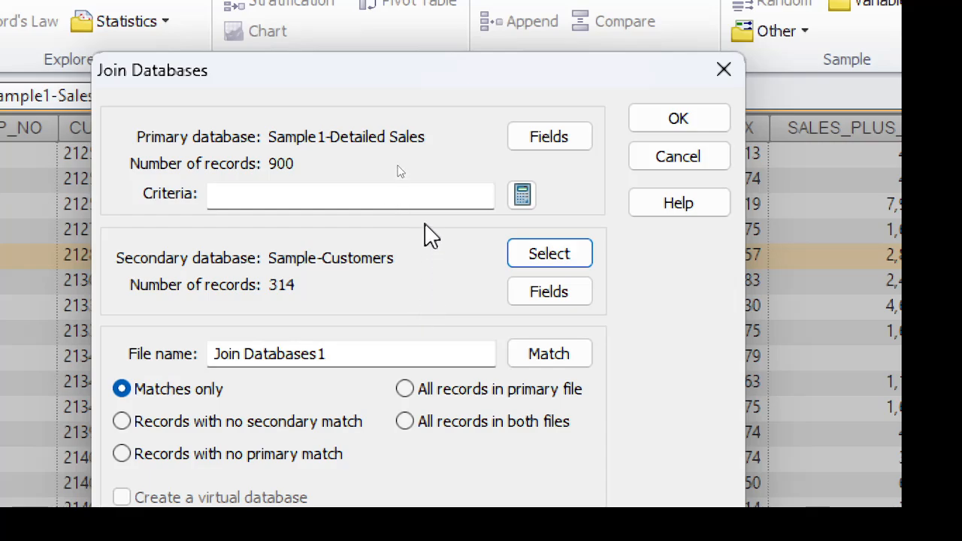
left_click_drag(244, 80, 251, 34)
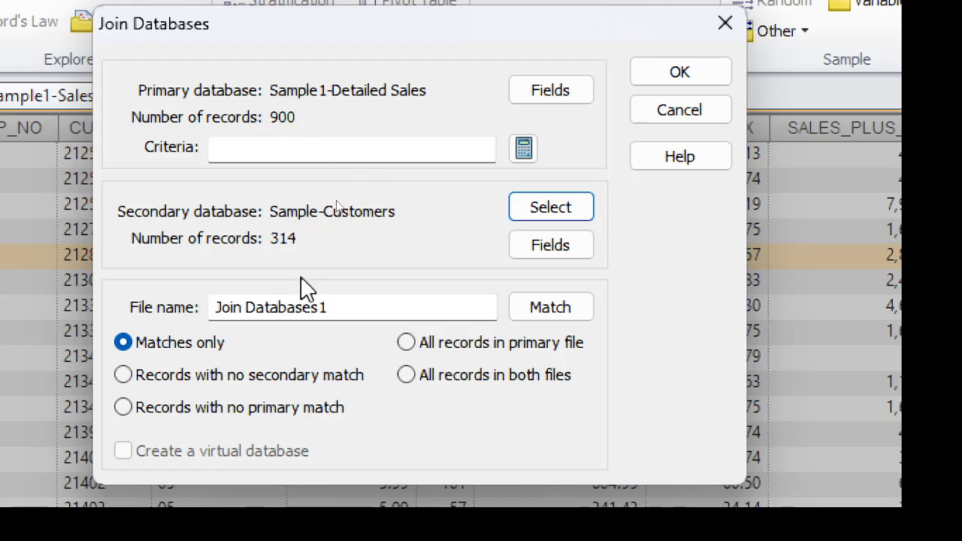
Step: Include only the COMPANY, FIRST_NAME and LAST_NAME fields from the secondary database
left_click(530, 245)
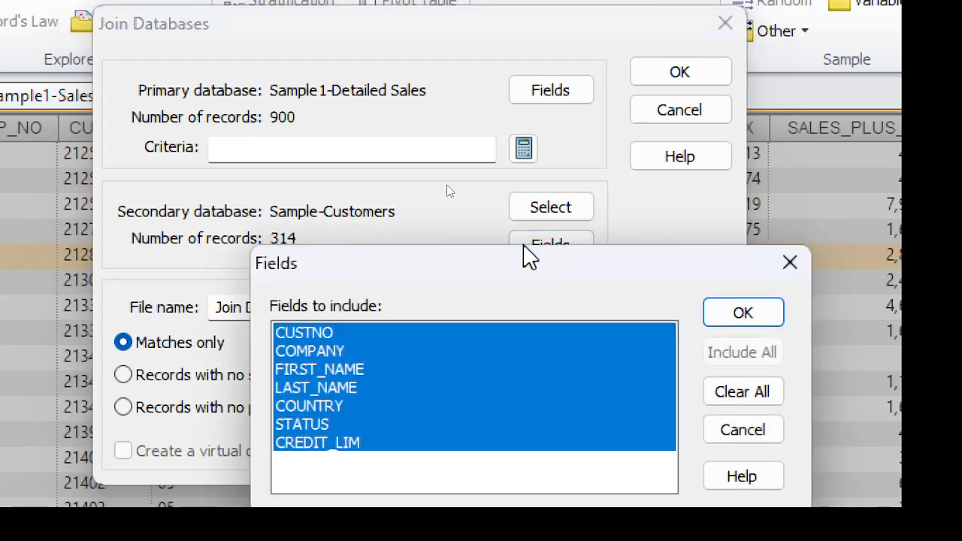
left_click(316, 351)
left_click(350, 371)
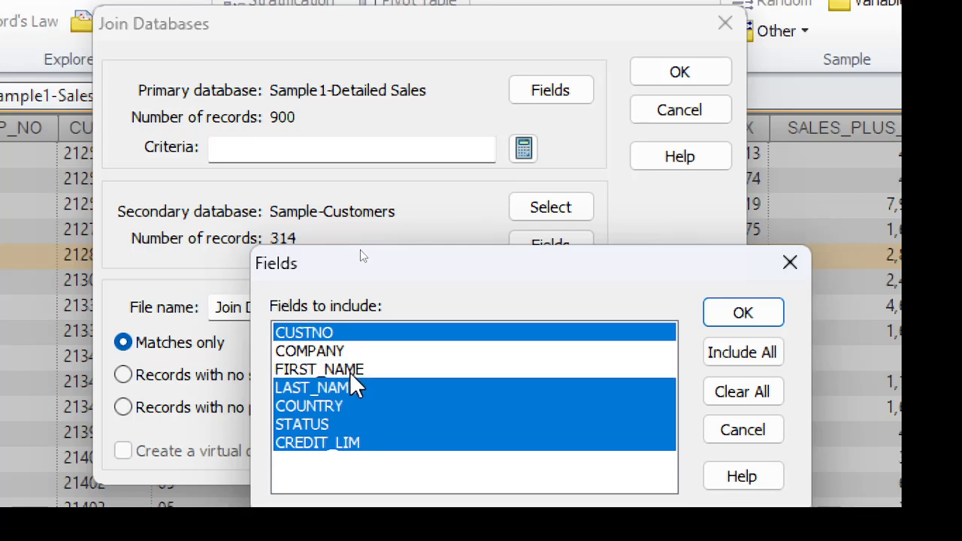
left_click(354, 388)
left_click(721, 392)
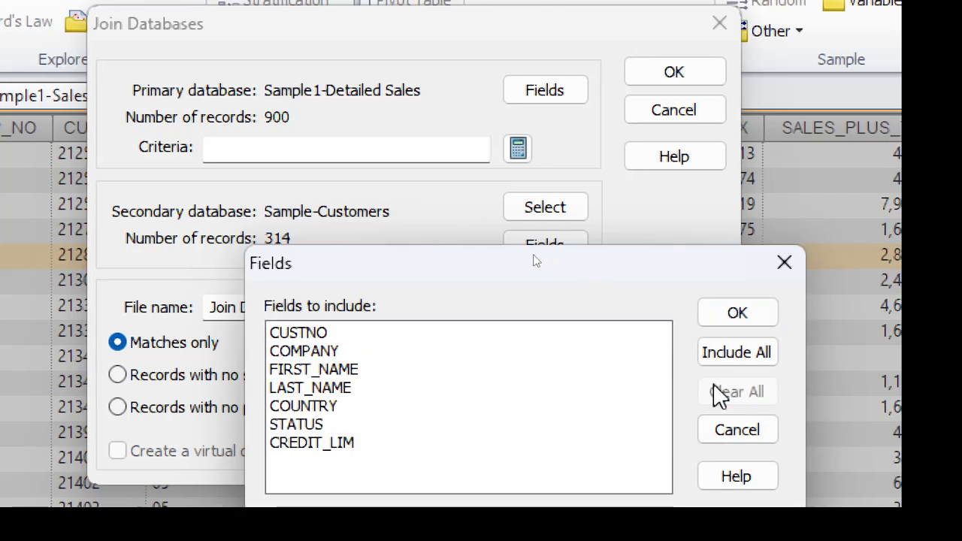
left_click(297, 351)
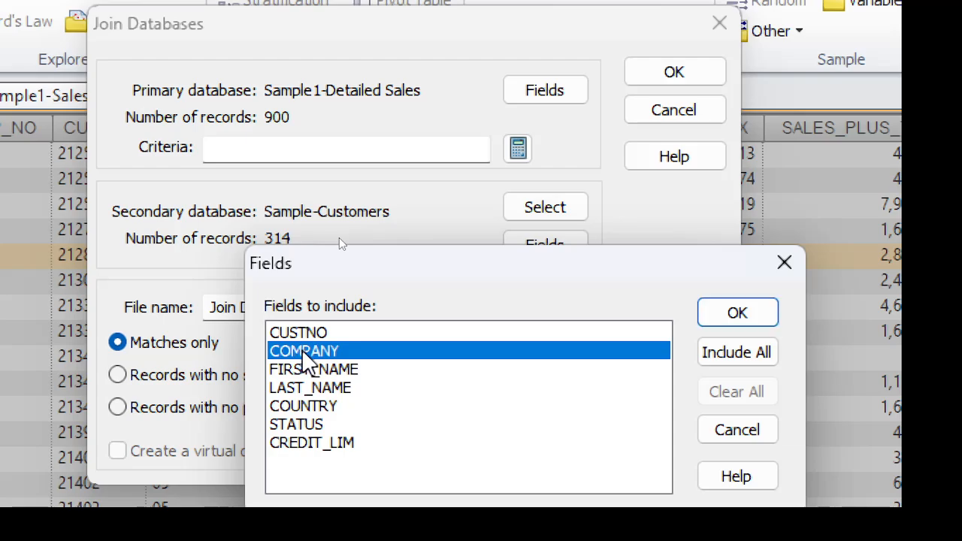
left_click(337, 371)
left_click(342, 388)
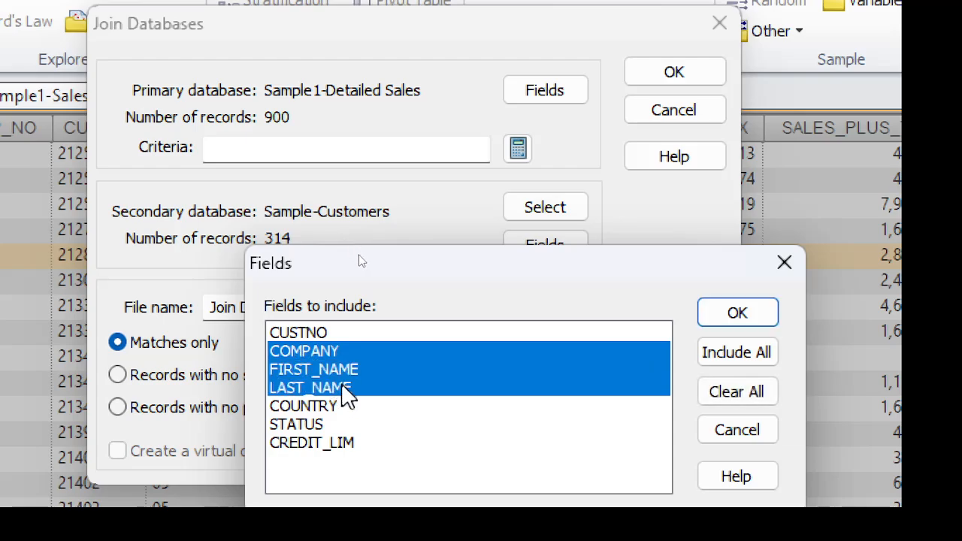
left_click(738, 312)
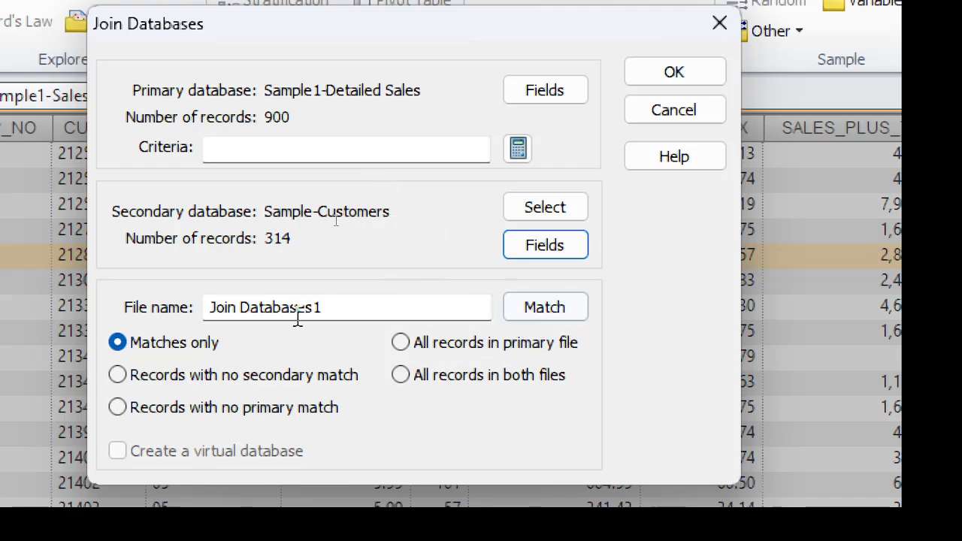
Step: Match the primary CUSTNO field to the secondary CUSTNO field in ascending order as the join key
left_click(524, 315)
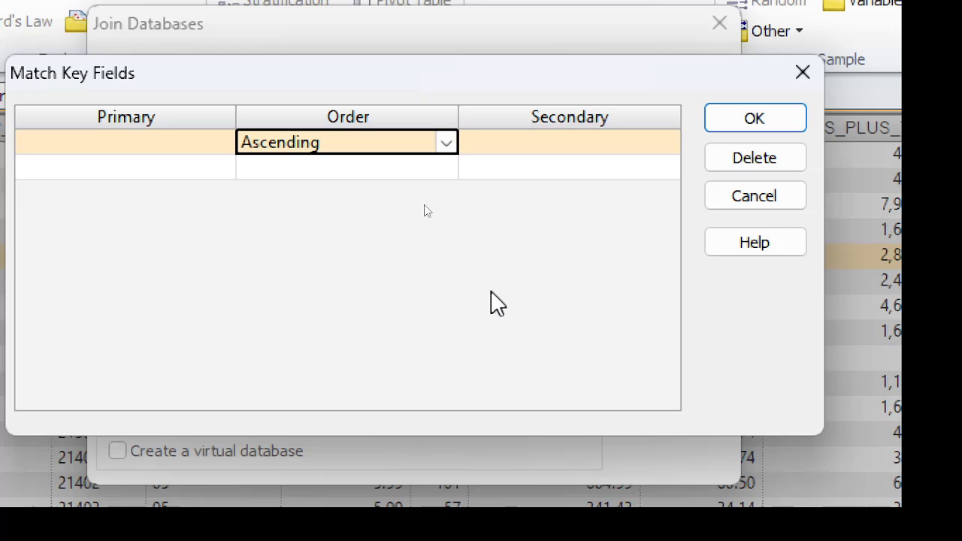
left_click(191, 147)
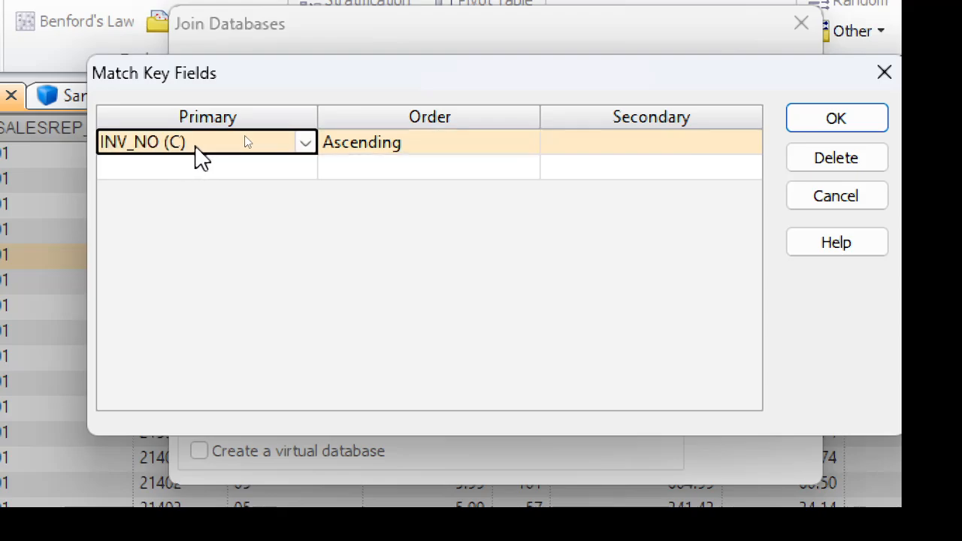
left_click(313, 150)
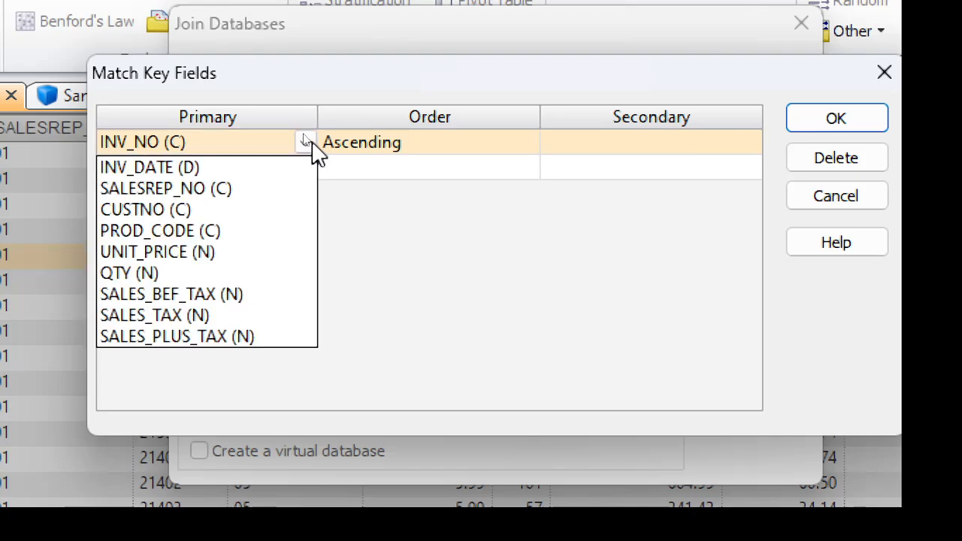
left_click(223, 210)
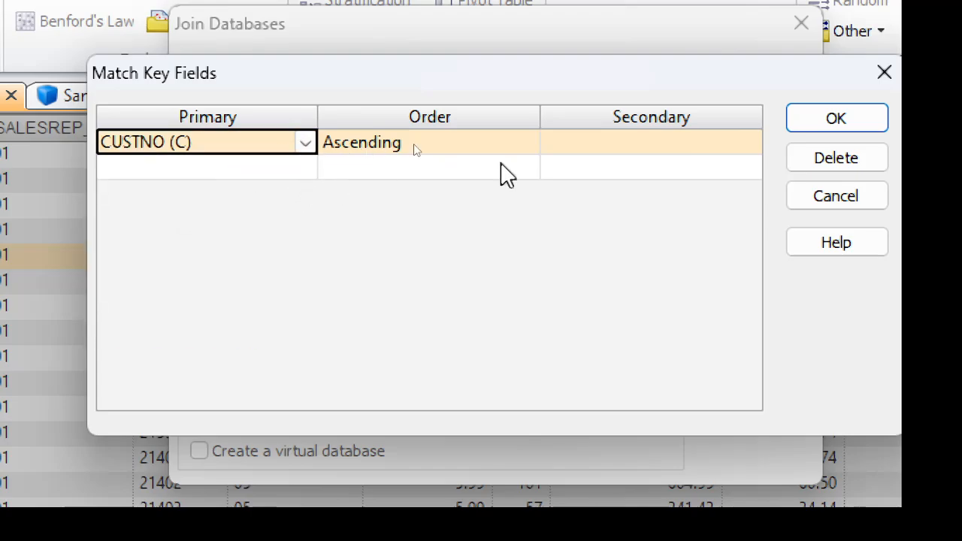
left_click(638, 143)
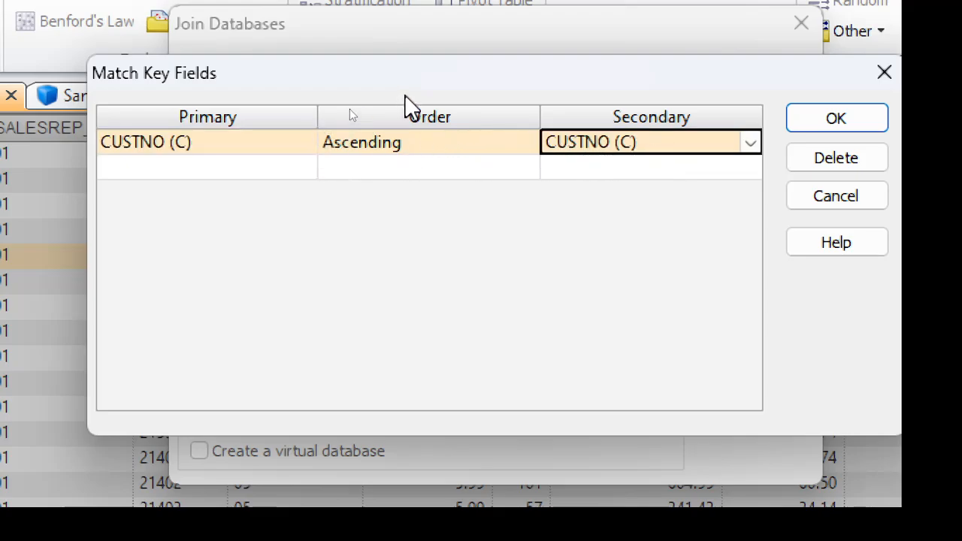
left_click_drag(413, 91, 337, 42)
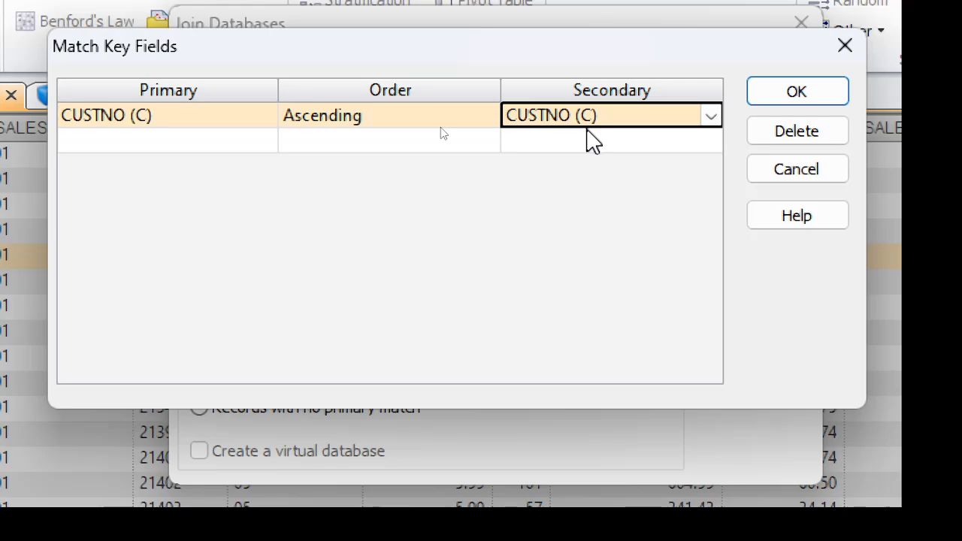
left_click(790, 95)
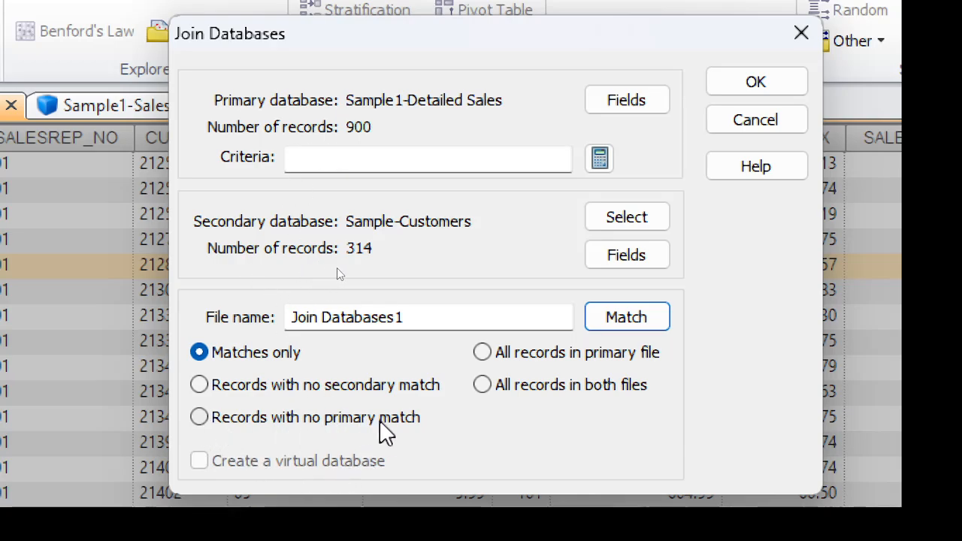
Step: Run the join with the Matches only option, using Join Databases1 as the output file name
mouse_move(383, 433)
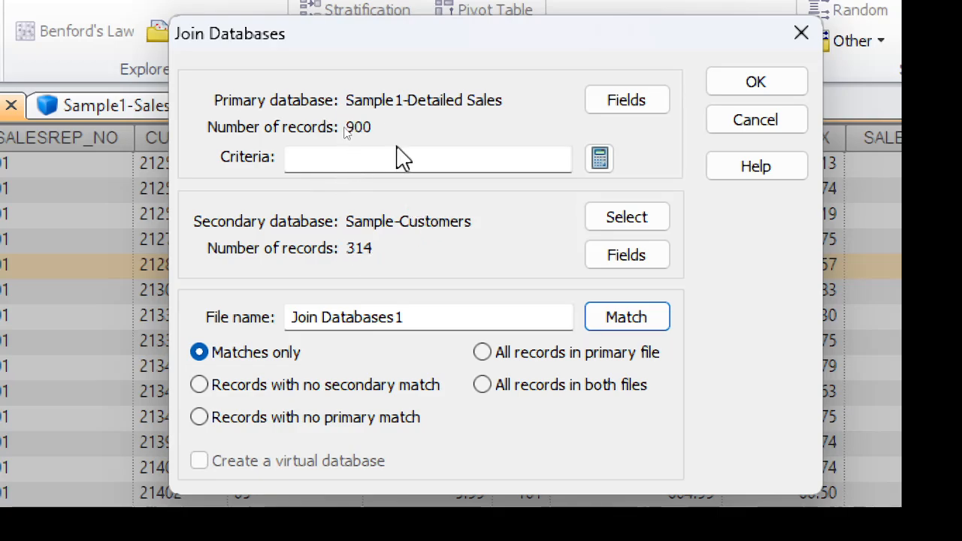
left_click_drag(314, 40, 304, 35)
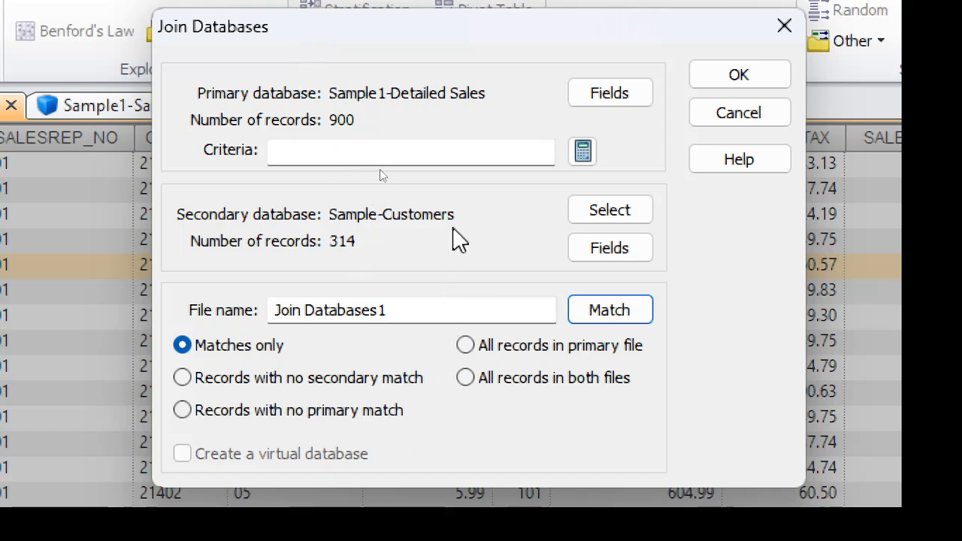
left_click(728, 77)
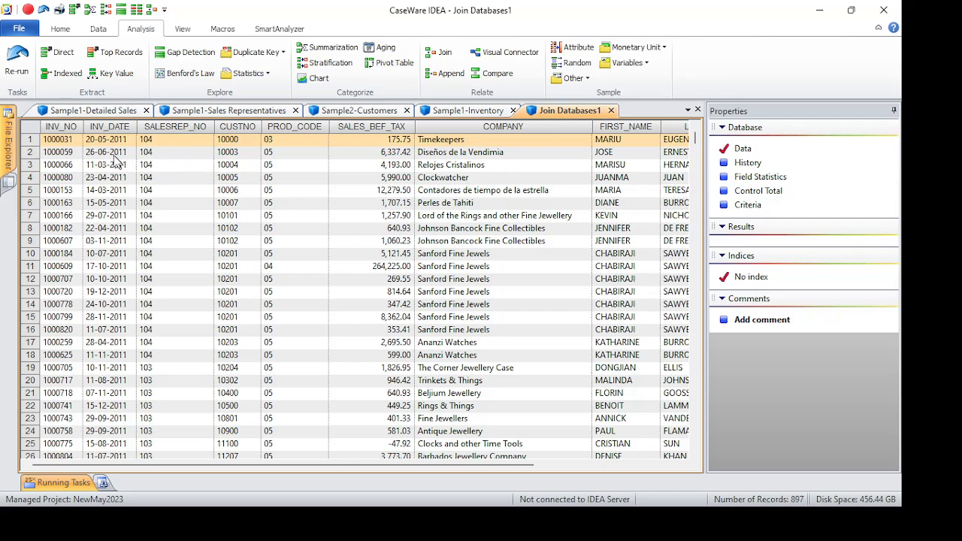
left_click(68, 128)
left_click(110, 128)
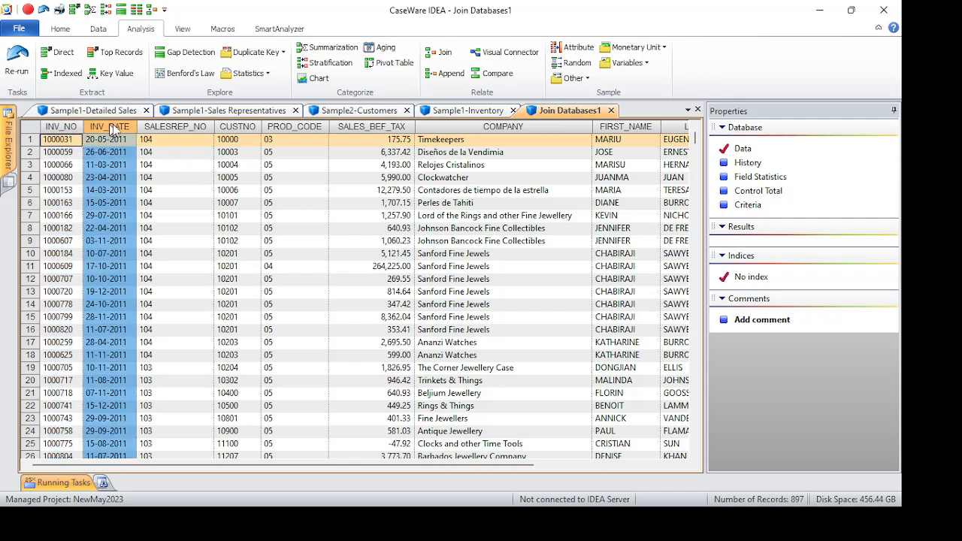
left_click(157, 128)
left_click(232, 128)
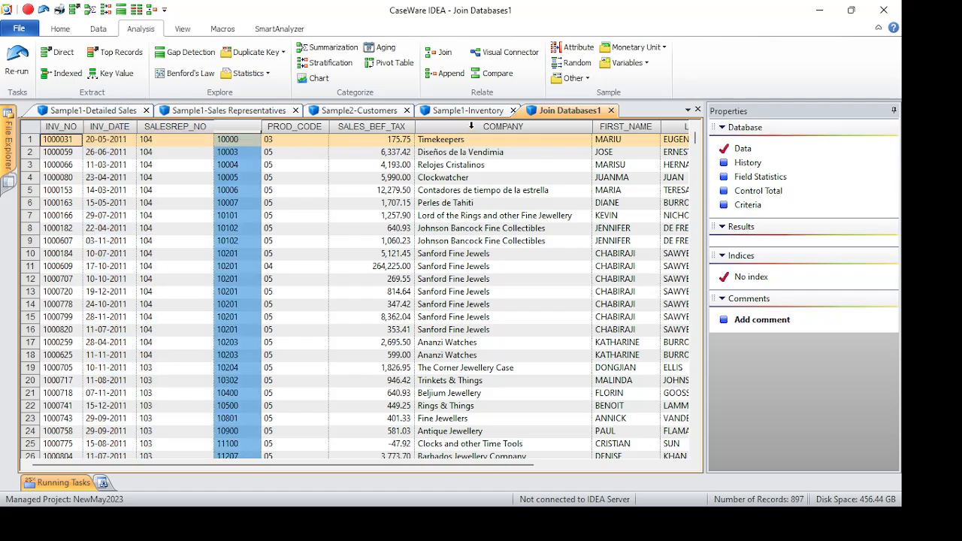
Step: Reorder the joined database's columns so COMPANY and FIRST_NAME come directly after PROD_CODE and before SALES_BEF_TAX
left_click(485, 127)
left_click_drag(486, 126, 603, 127)
left_click(440, 152)
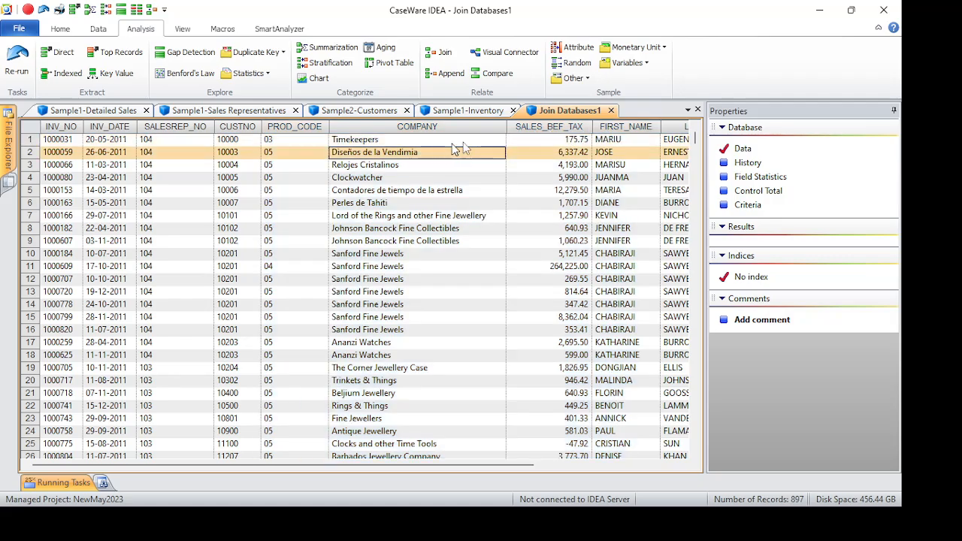
left_click(551, 132)
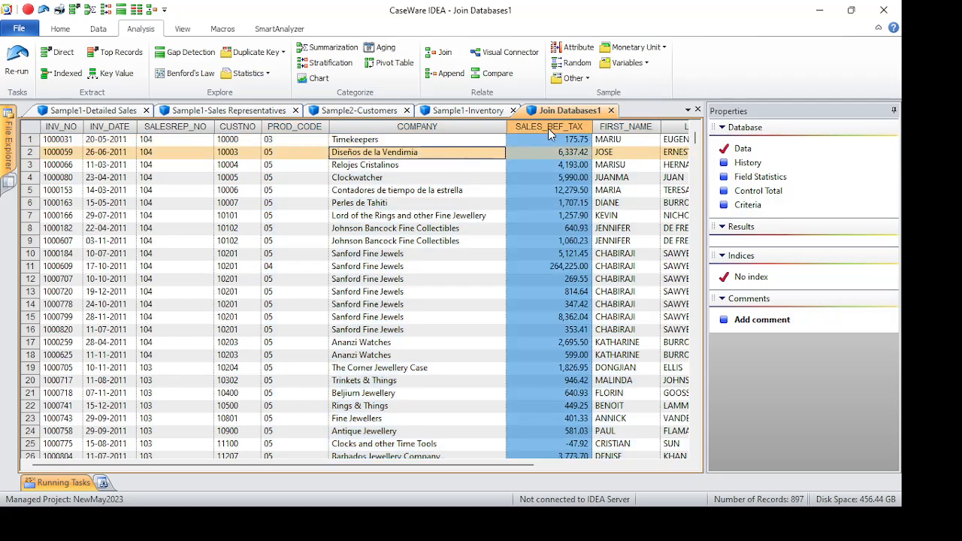
left_click(617, 128)
left_click_drag(623, 129, 536, 133)
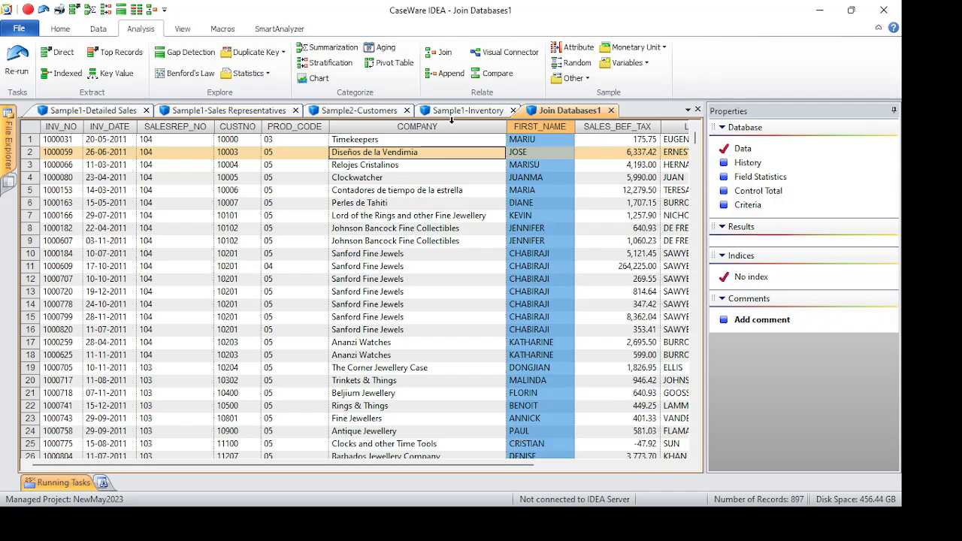
mouse_move(452, 121)
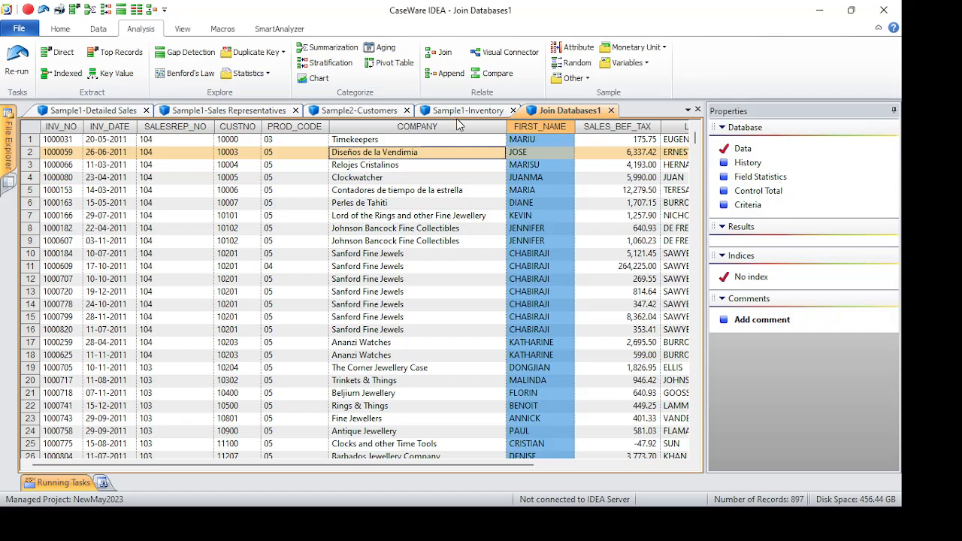